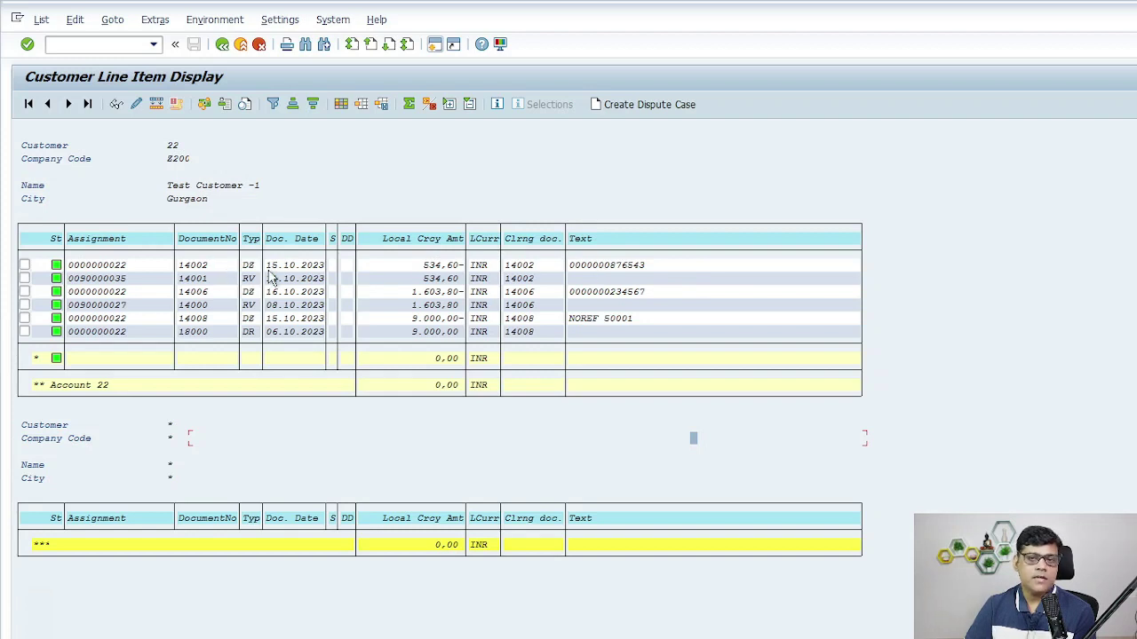
# Leave the customer line item display, start transaction SPRO and open the SAP Reference IMG.
pyautogui.click(248, 292)
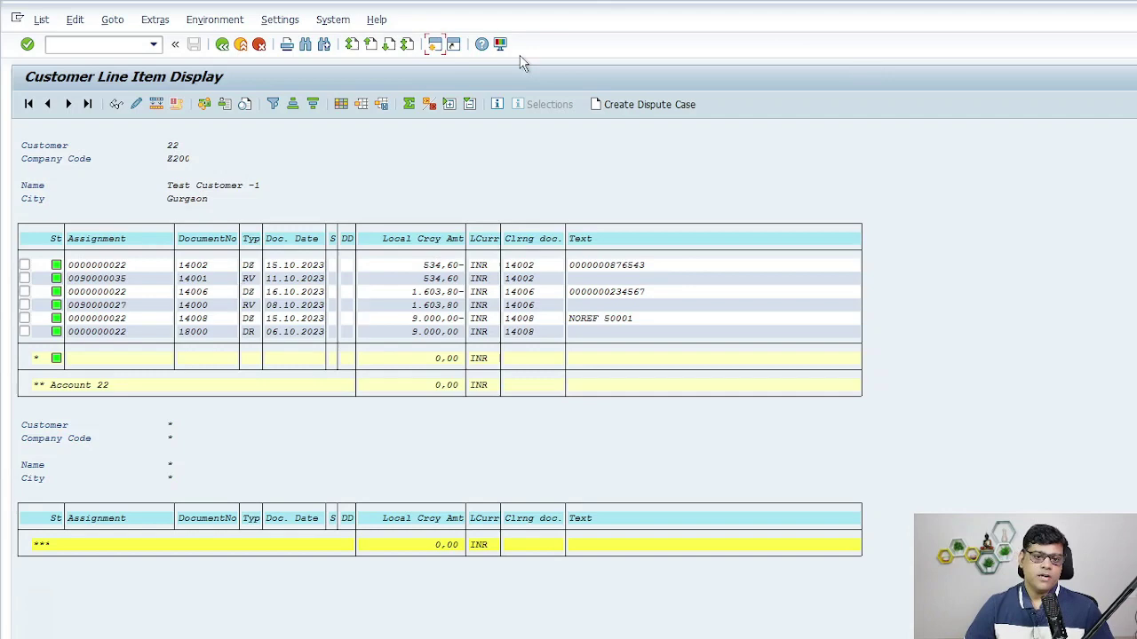
pyautogui.hotkey('shift', 'F3')
pyautogui.write('spro')
pyautogui.press('Return')
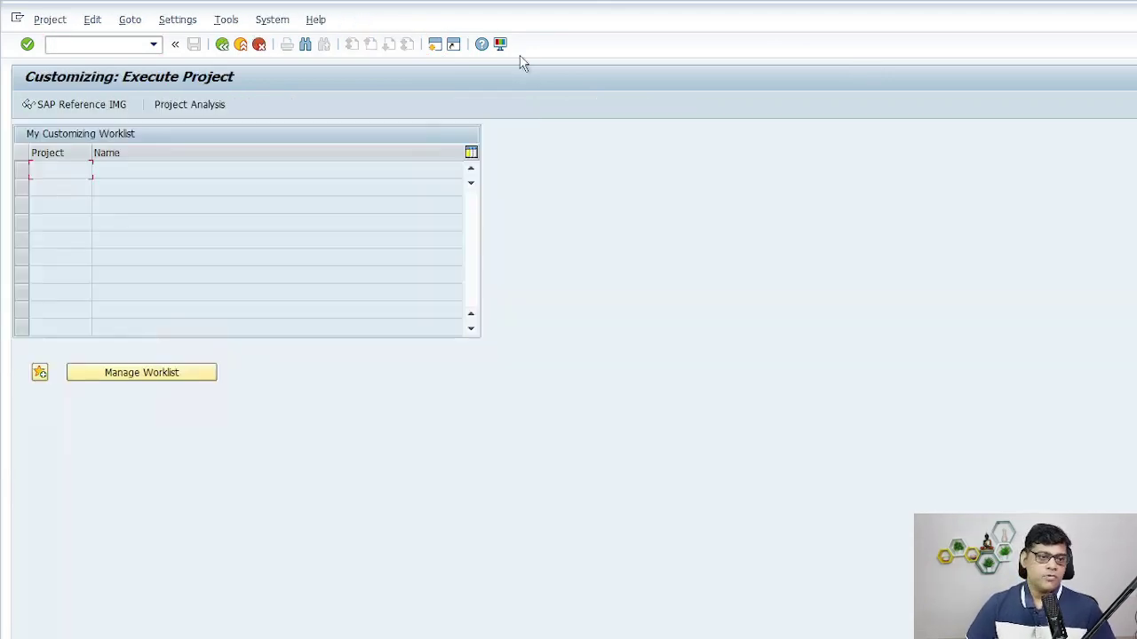
pyautogui.click(82, 104)
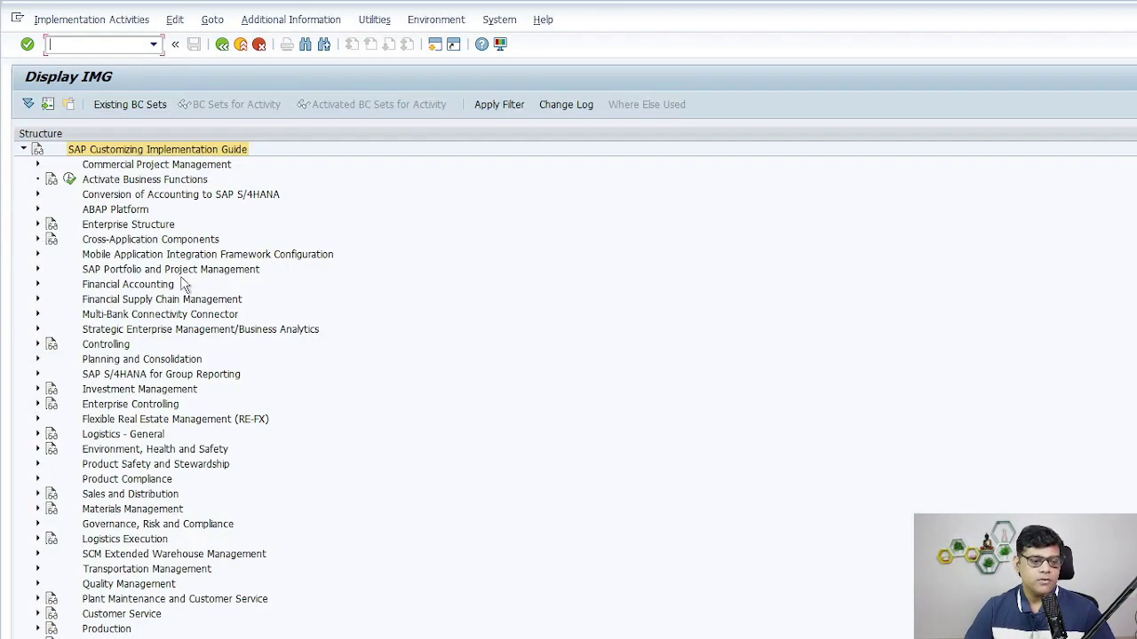
# Open Define Additional Fields for Line Item Display under Financial Accounting, Accounts Receivable and Accounts Payable, Customer Accounts, Line Items, Display Line Items.
pyautogui.click(37, 285)
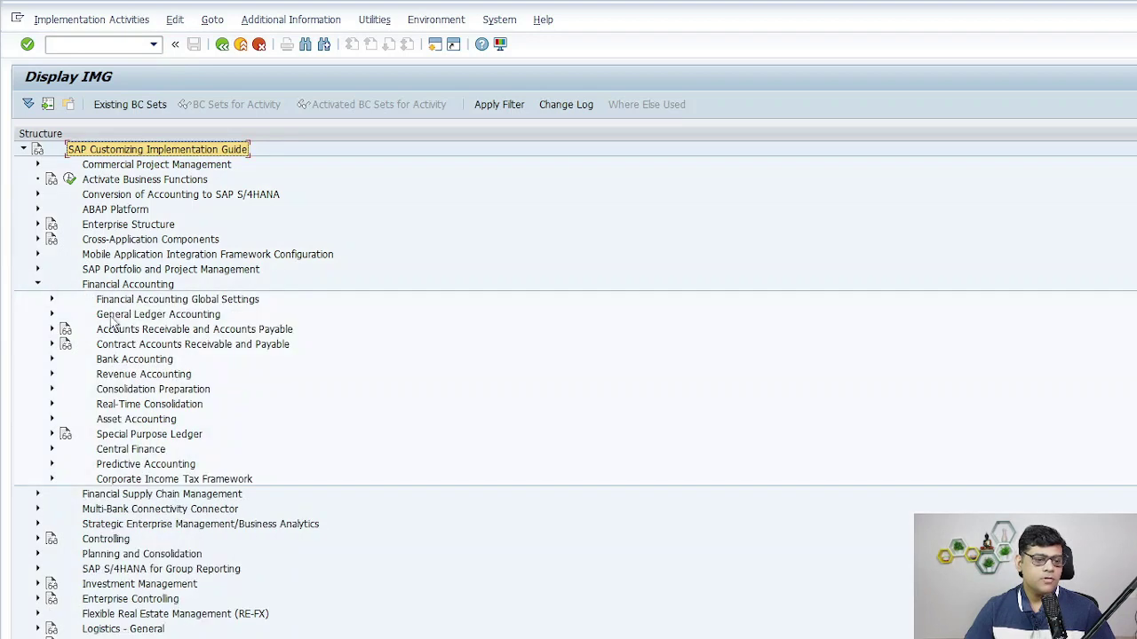
pyautogui.click(51, 329)
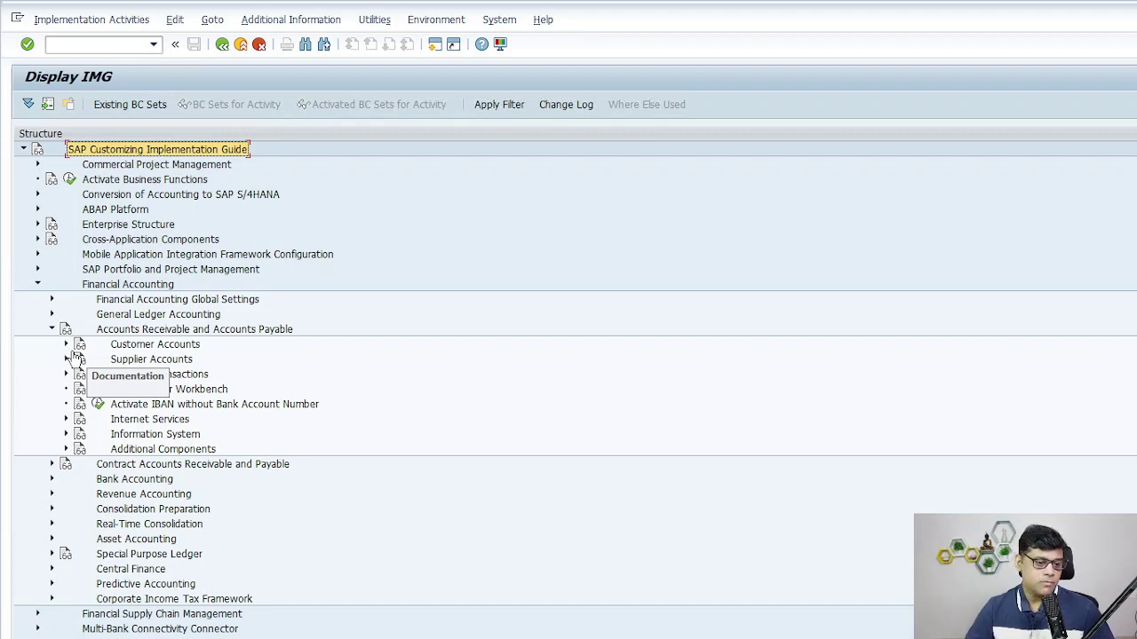
pyautogui.click(65, 344)
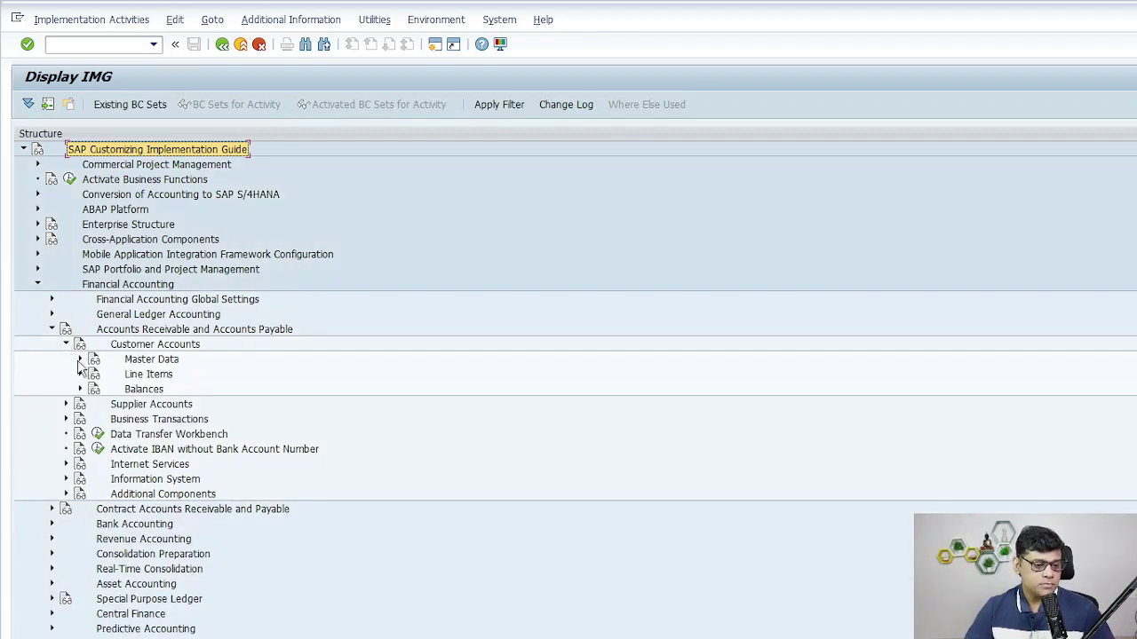
pyautogui.click(80, 374)
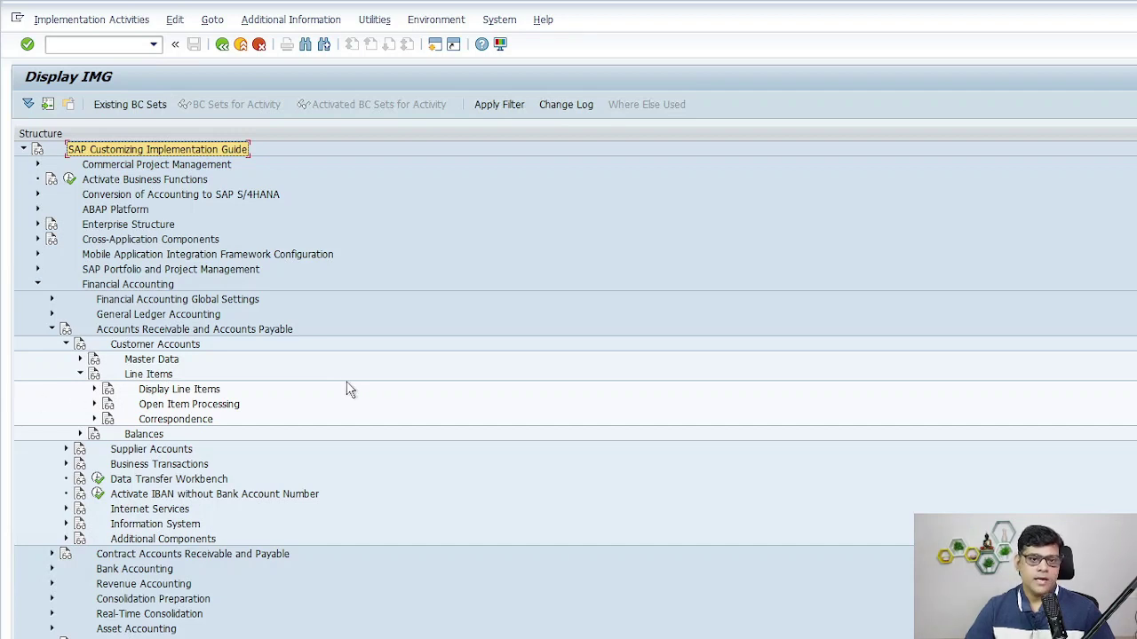
pyautogui.click(93, 390)
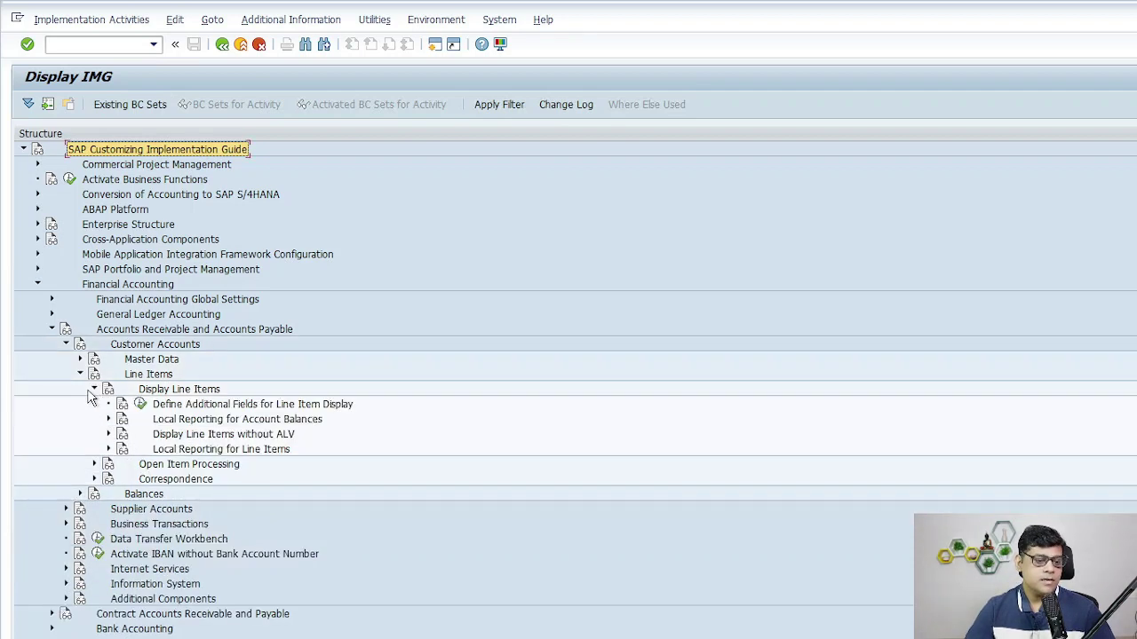
pyautogui.click(230, 407)
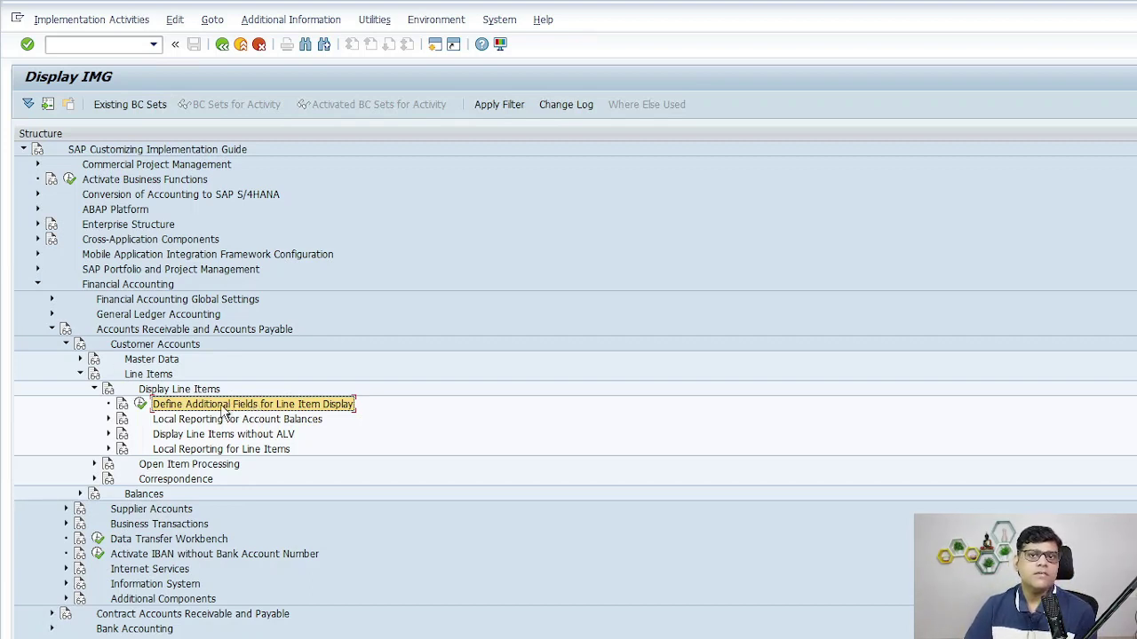
pyautogui.click(140, 404)
pyautogui.press('Return')
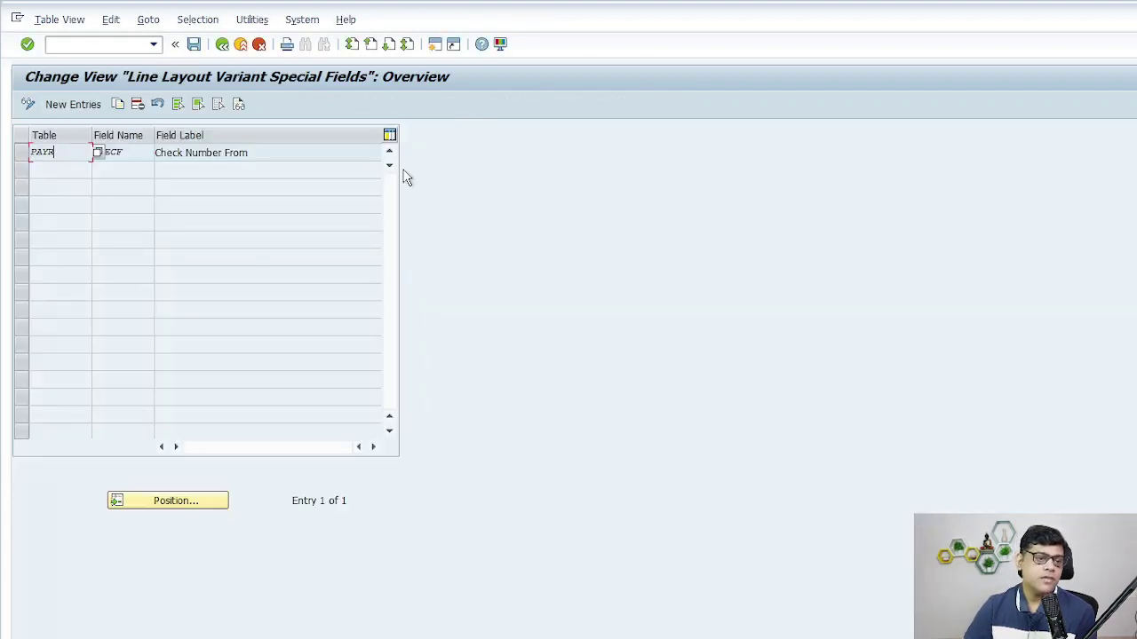
# Look through the permitted tables and the available field names for the PAYR entry, leaving the entry as it is.
pyautogui.click(98, 153)
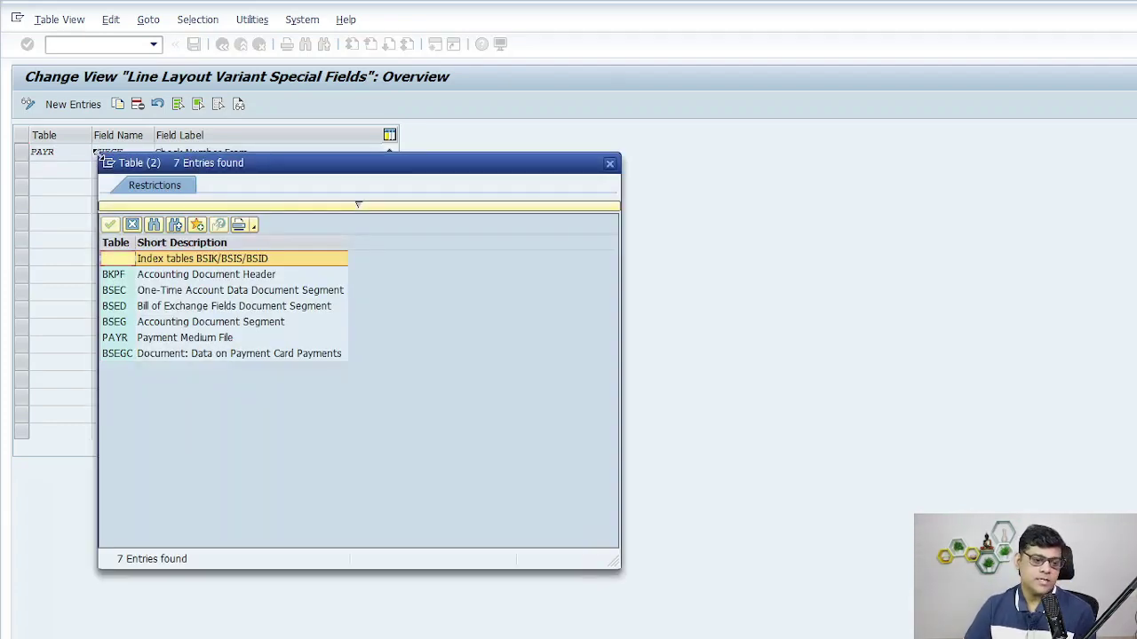
pyautogui.click(132, 224)
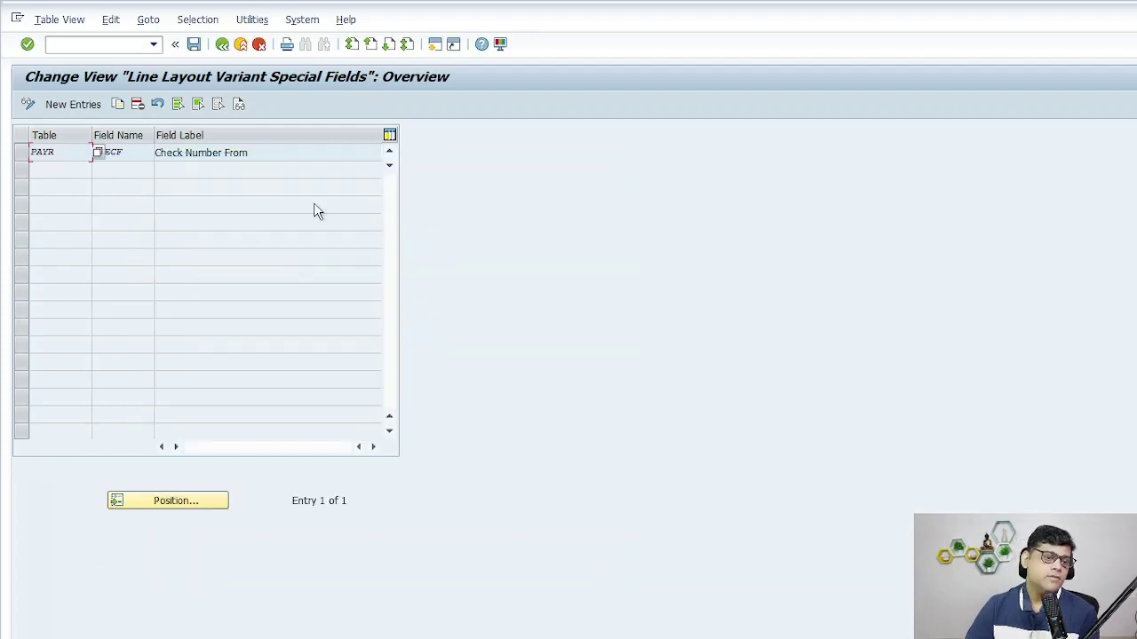
pyautogui.click(134, 150)
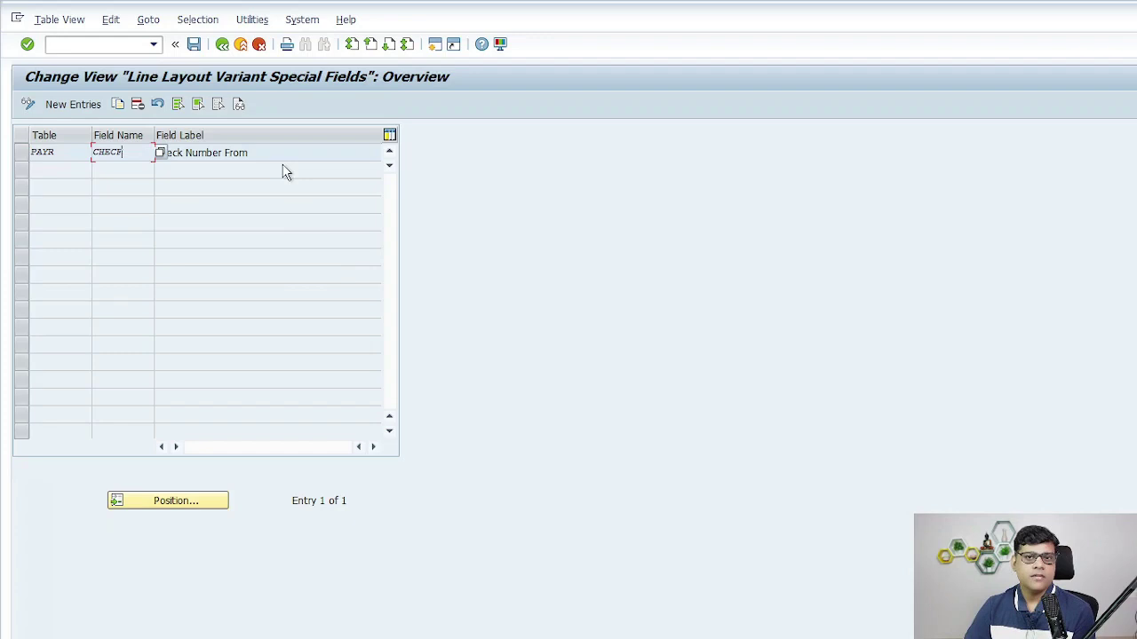
pyautogui.click(159, 153)
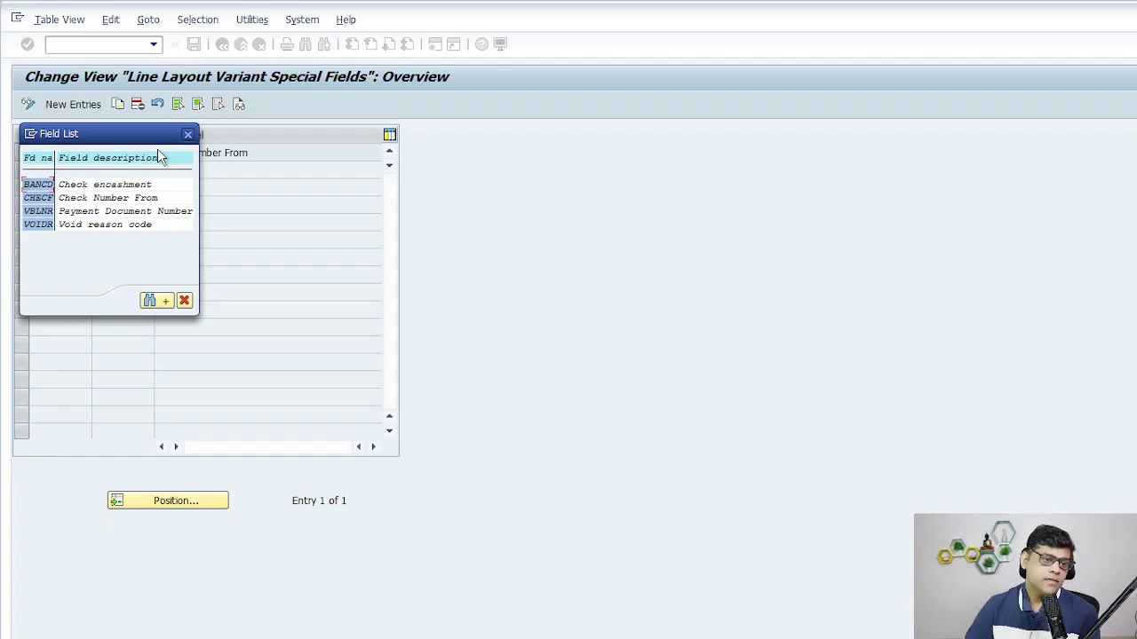
pyautogui.click(187, 133)
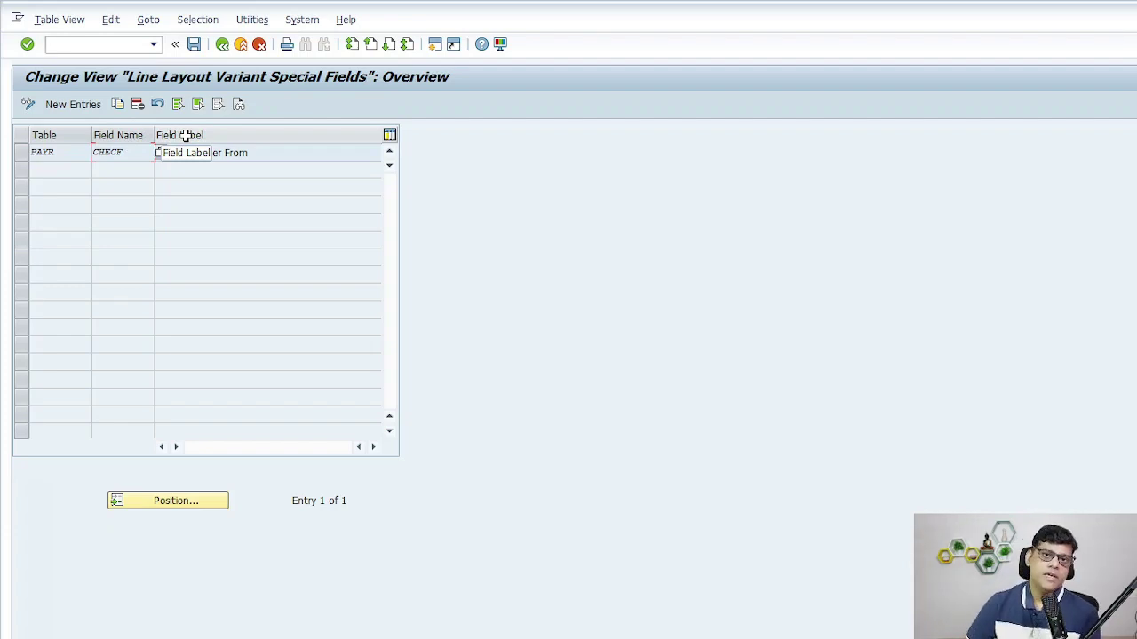
# Switch to SAP Fiori in the browser and open the Manage Journal Entries app from the home page's Journal Entries group.
pyautogui.moveTo(781, 8)
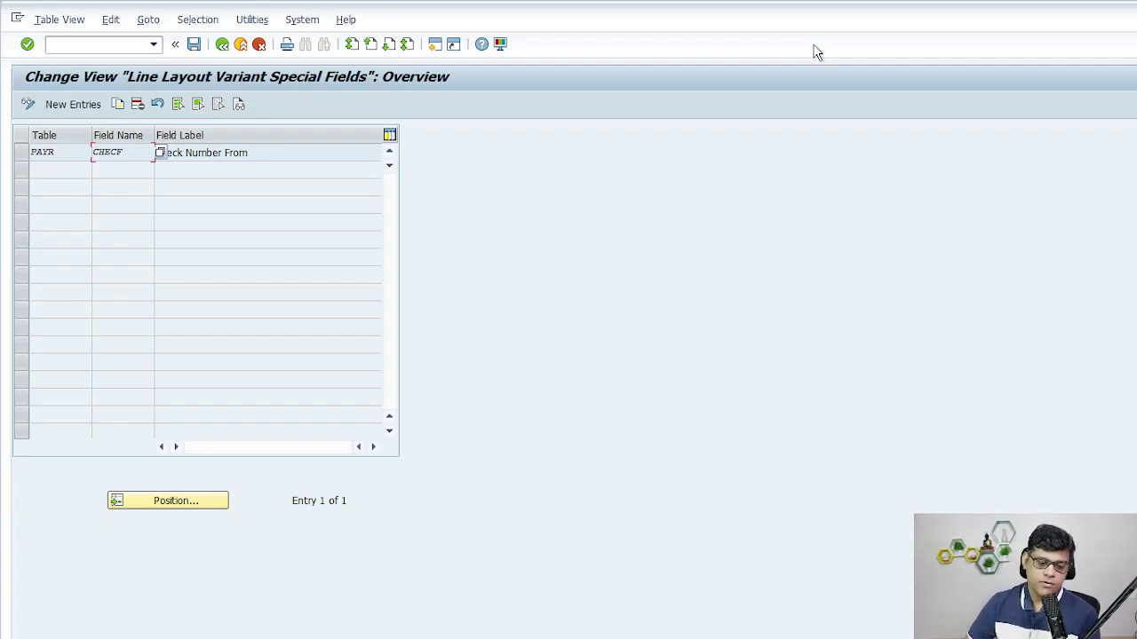
pyautogui.hotkey('alt', 'Tab')
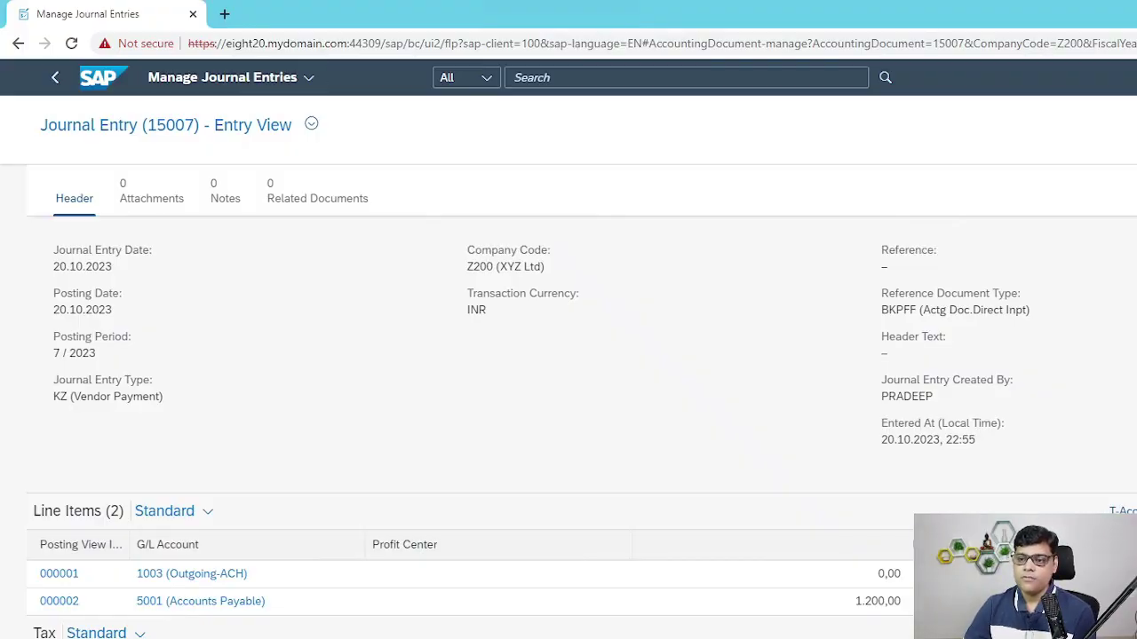
pyautogui.click(222, 77)
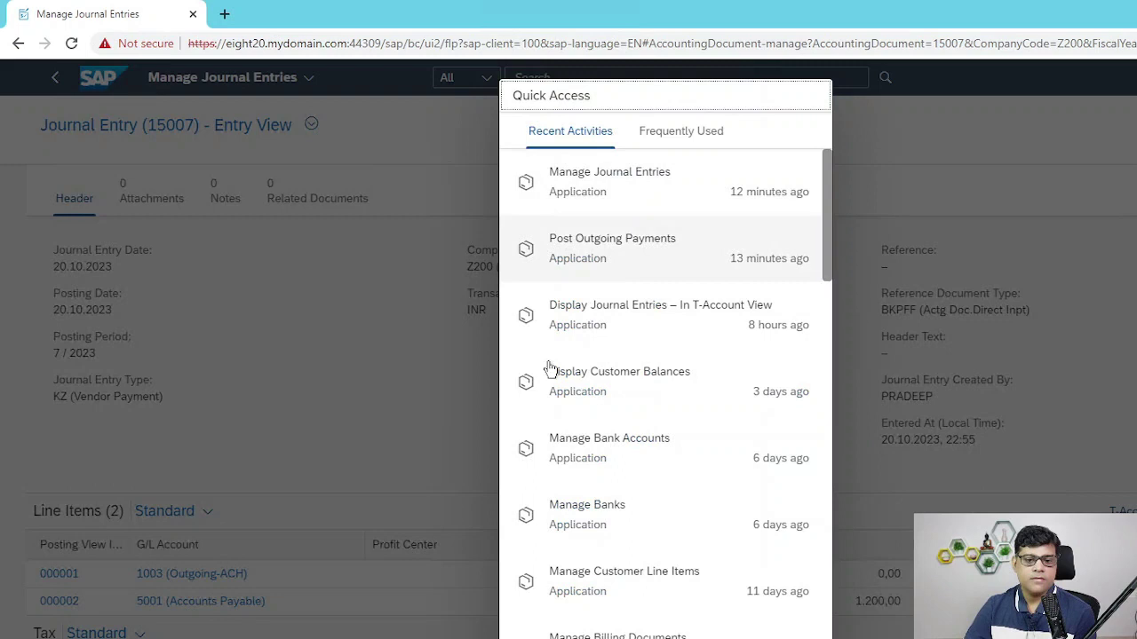
pyautogui.click(98, 77)
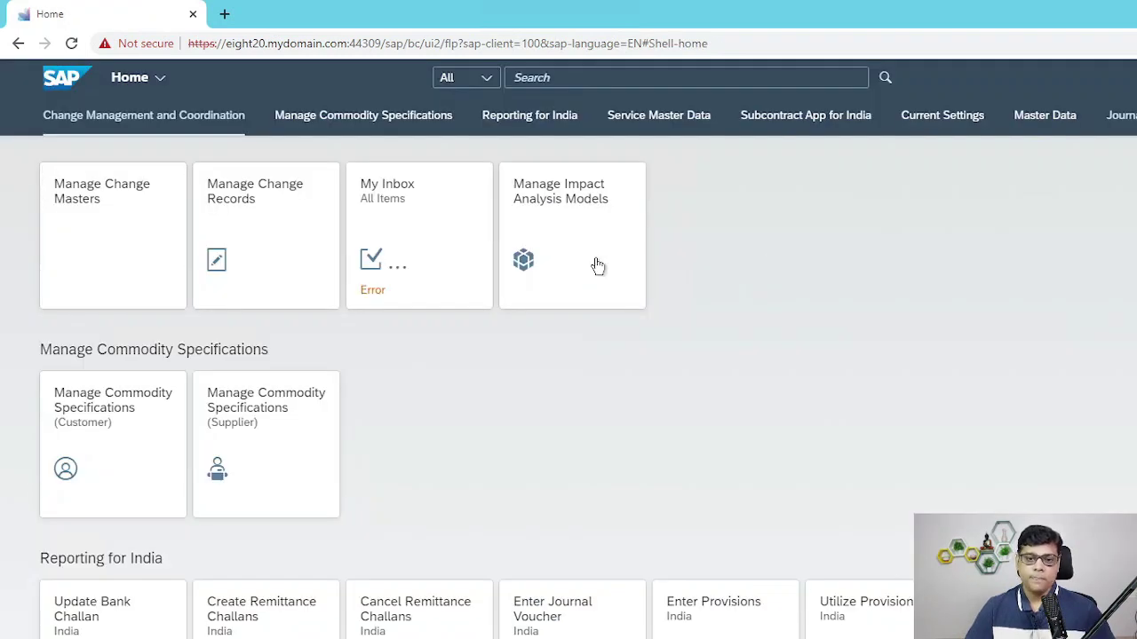
pyautogui.scroll(-10, 597, 263)
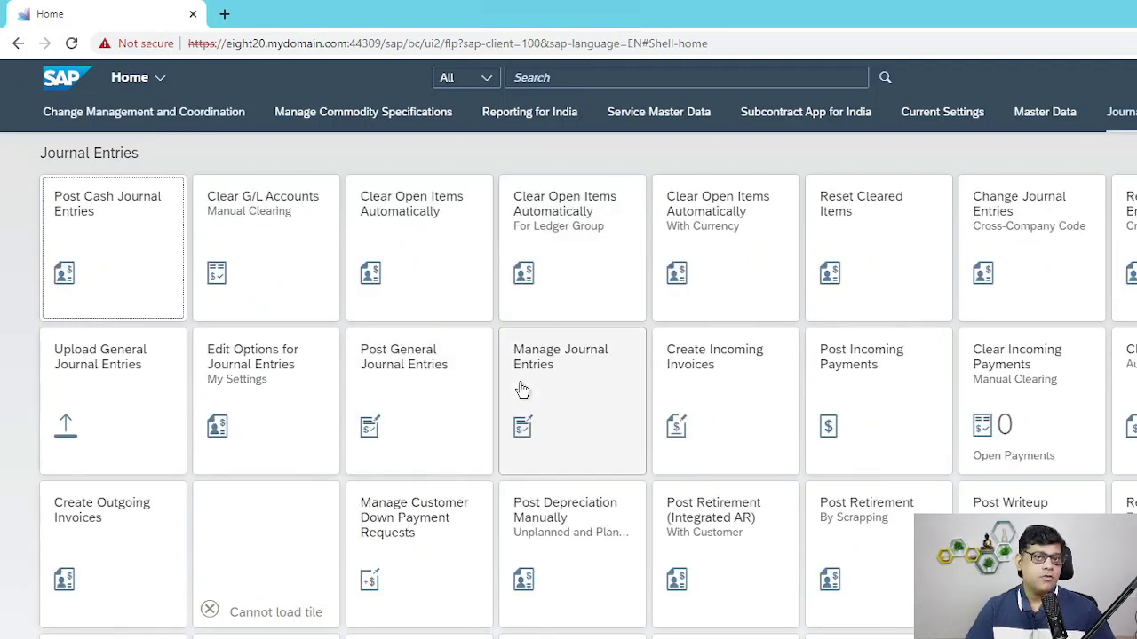
pyautogui.click(565, 355)
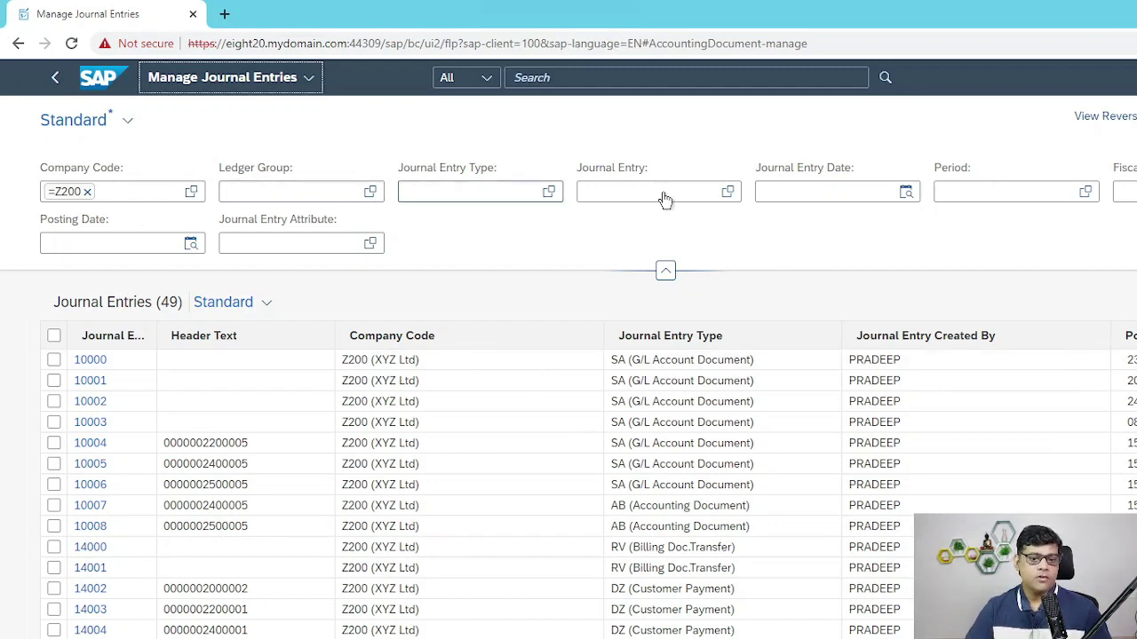
# Filter the journal entries of company code Z200 by journal entry type RV (Billing Doc.Transfer).
pyautogui.click(503, 190)
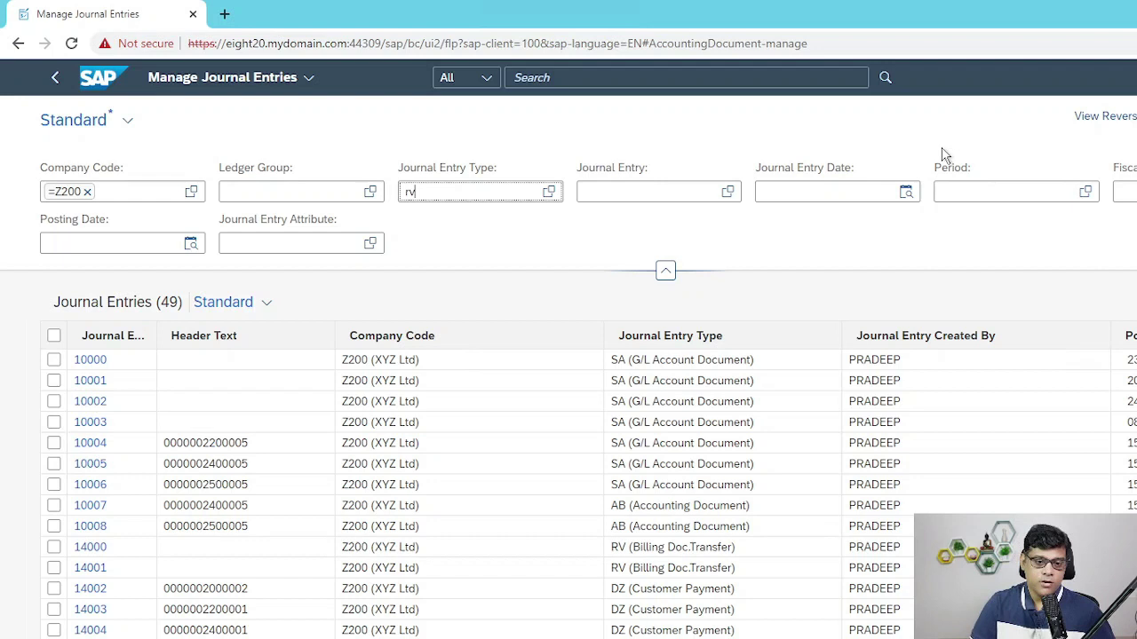
pyautogui.write('RV')
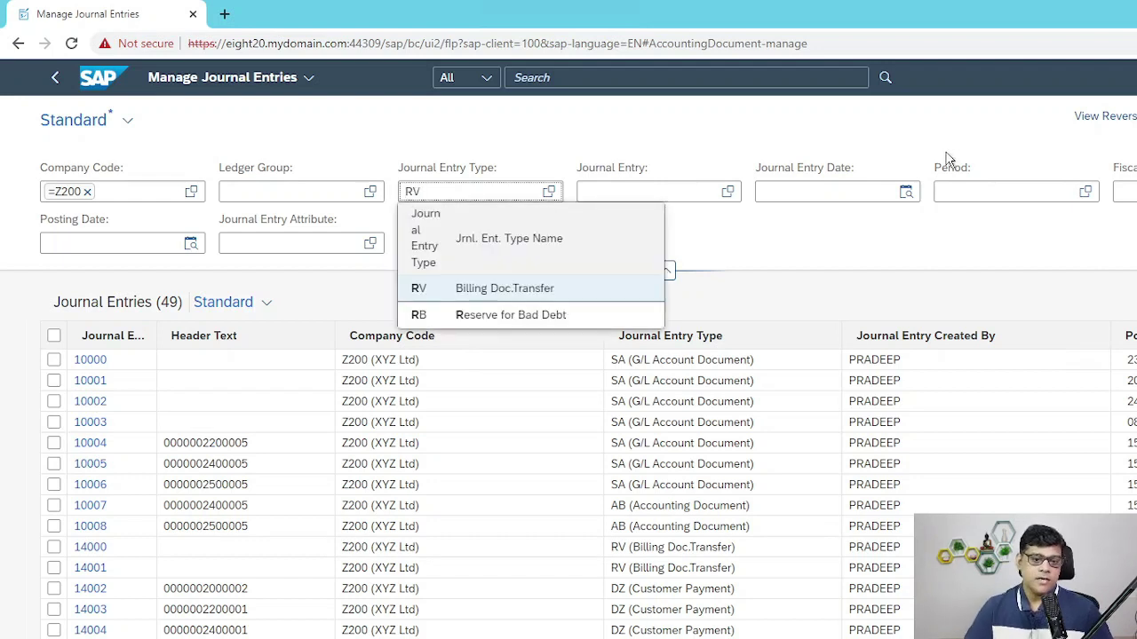
pyautogui.click(475, 290)
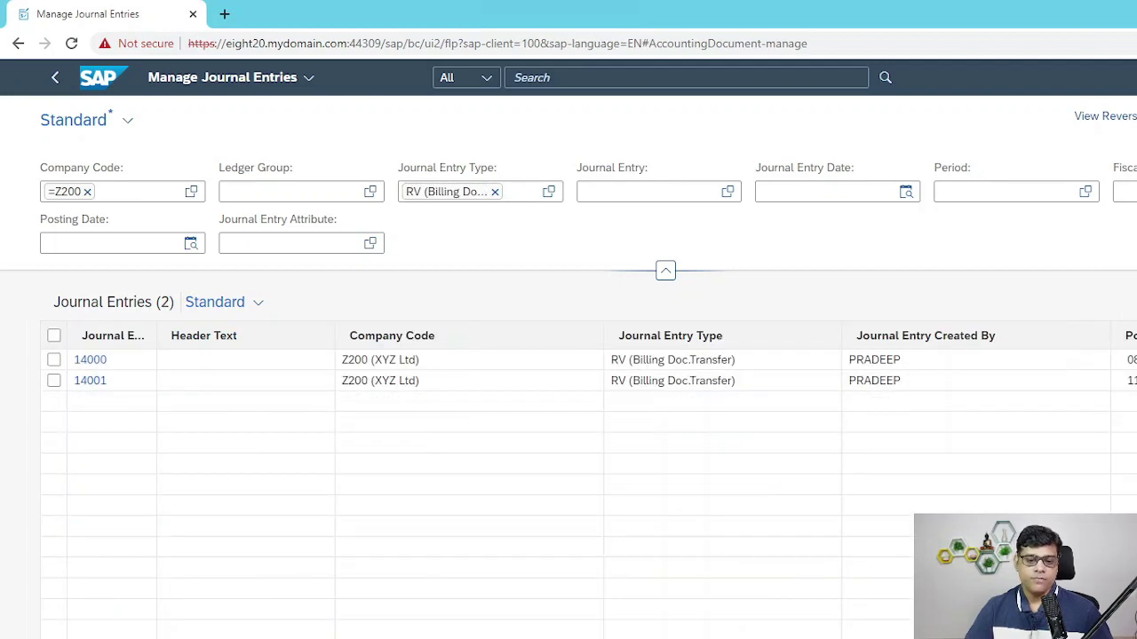
# Display journal entry 14000 in the T-account view and review its balance sheet and profit and loss accounts.
pyautogui.click(54, 360)
pyautogui.click(1065, 359)
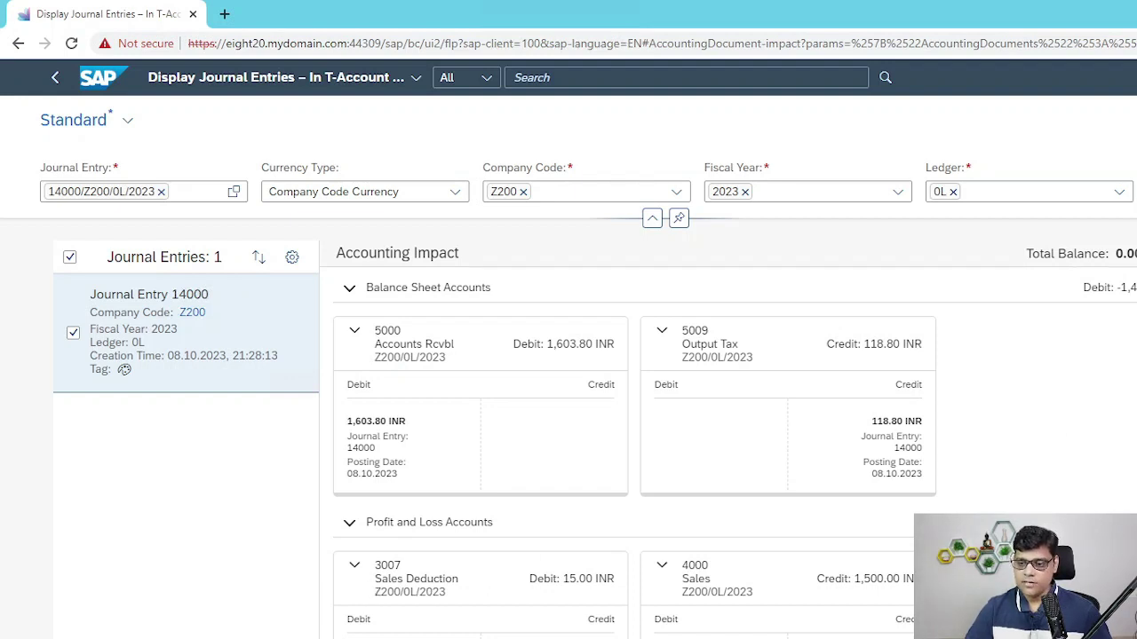
pyautogui.scroll(-1, 728, 441)
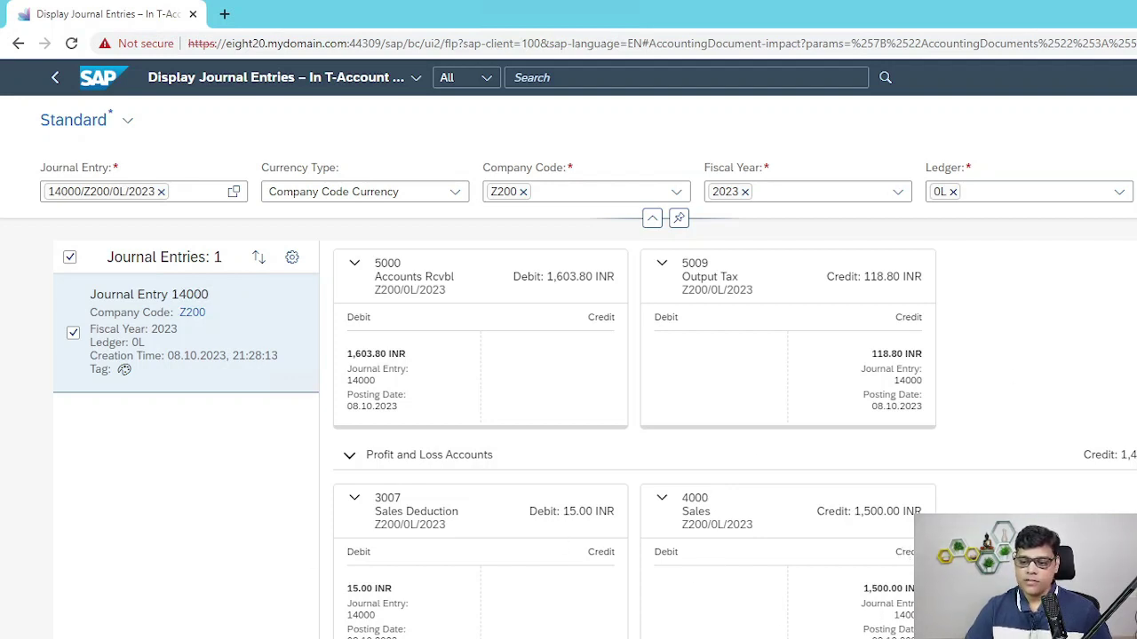
pyautogui.scroll(1, 728, 440)
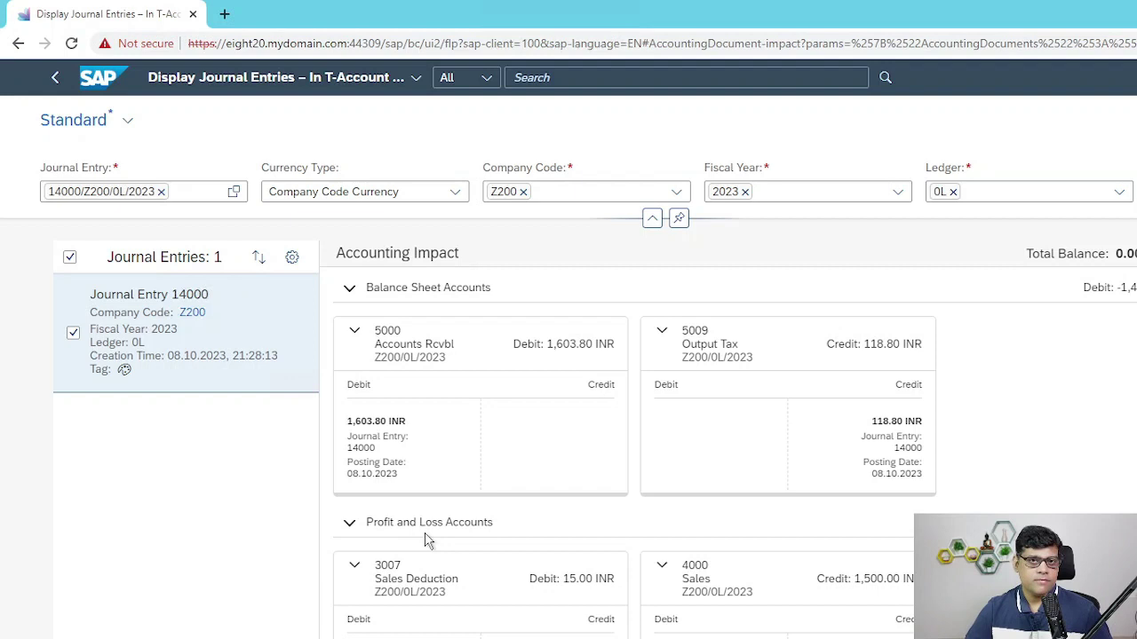